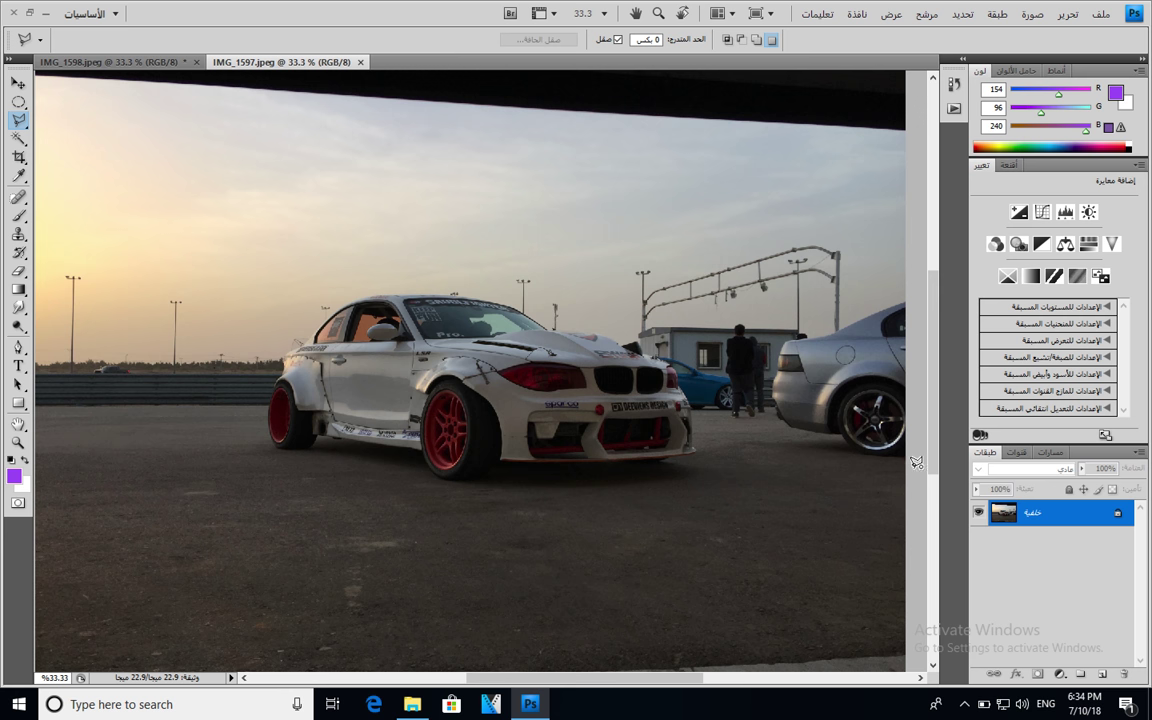
- Select the background above the ground around the white car and apply a Motion Blur with a 0° angle and 689-pixel distance
left_click(695, 443)
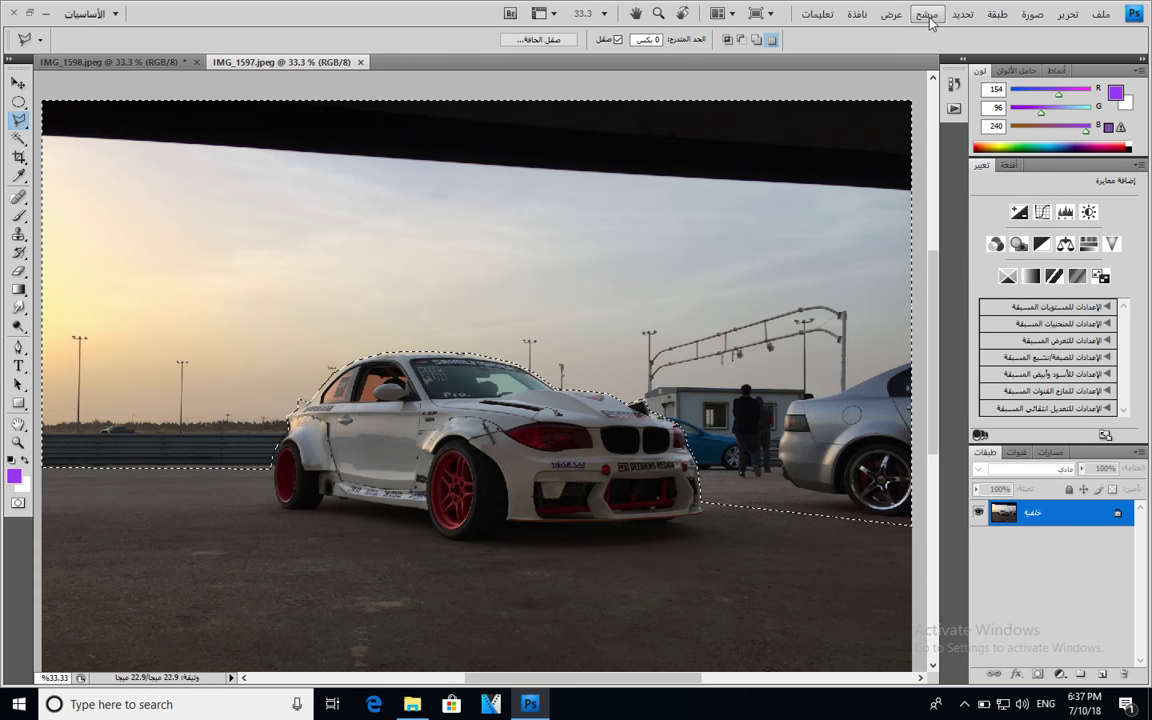
left_click(928, 15)
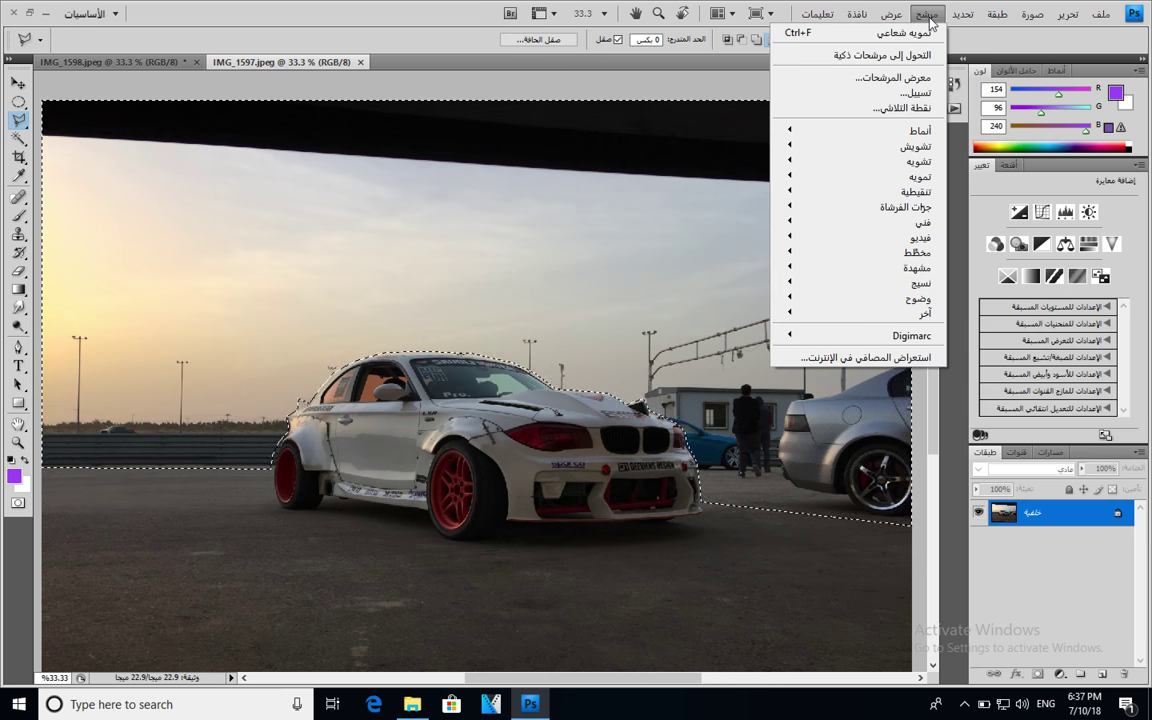
mouse_move(869, 178)
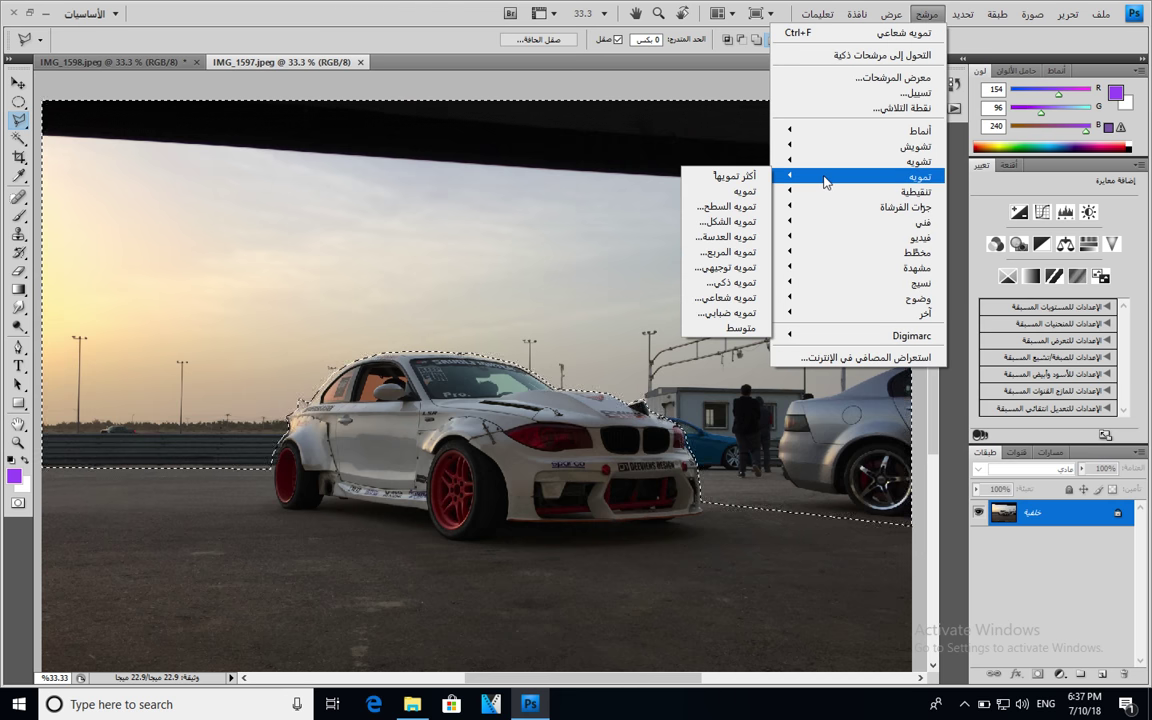
left_click(719, 269)
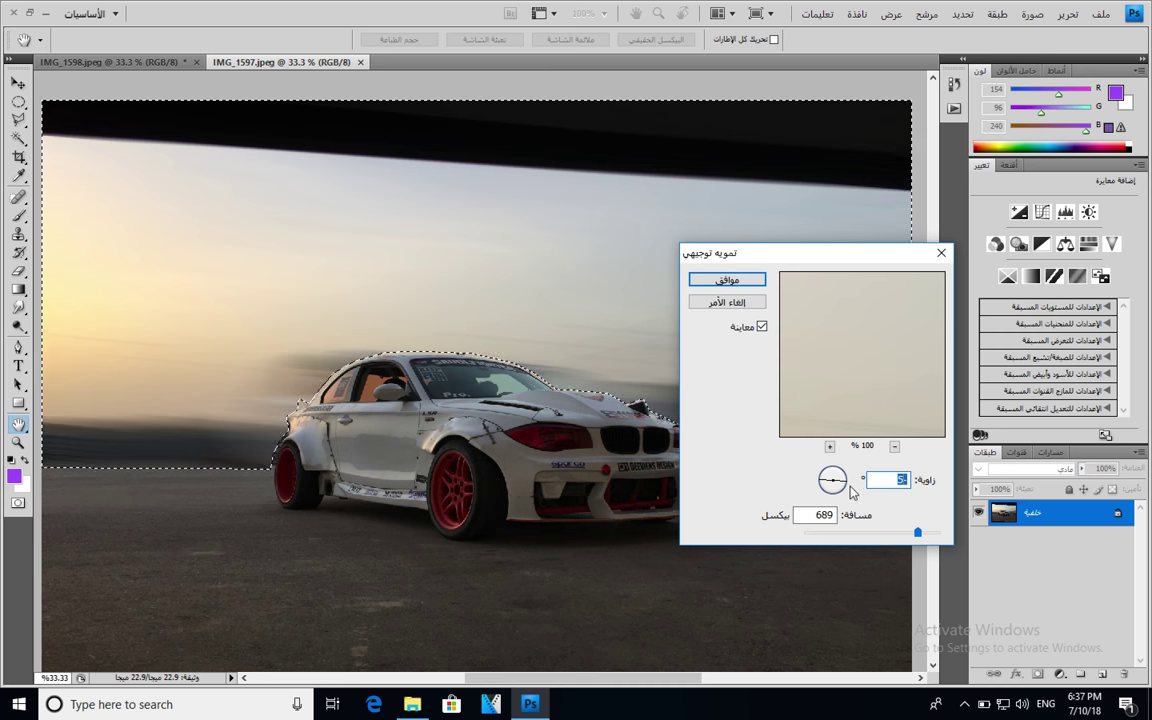
left_click_drag(800, 253, 936, 176)
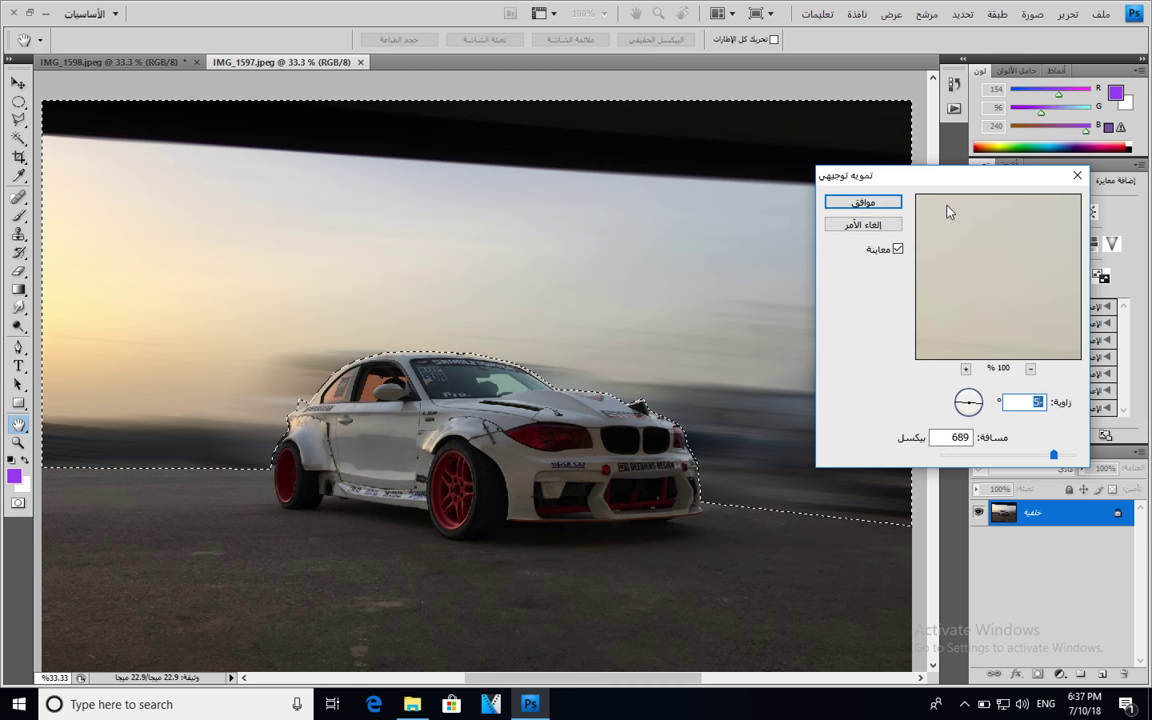
left_click_drag(978, 407, 960, 404)
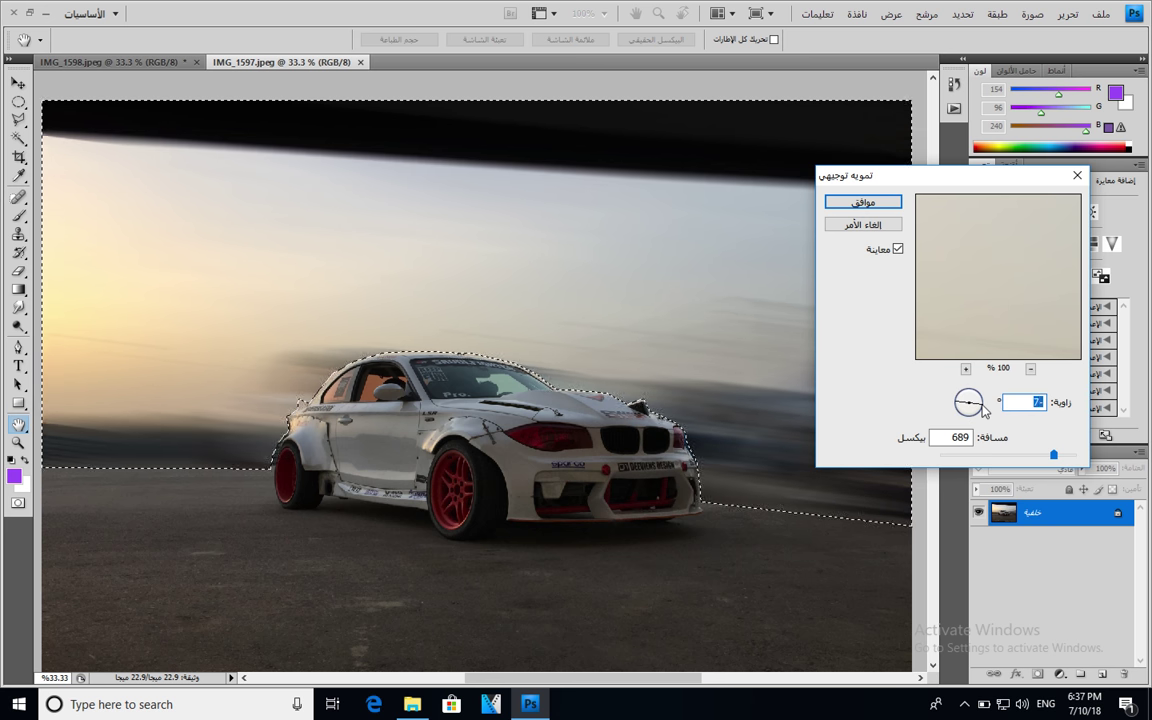
mouse_move(1053, 455)
left_mouse_down()
mouse_move(1022, 457)
mouse_move(1055, 458)
left_mouse_up()
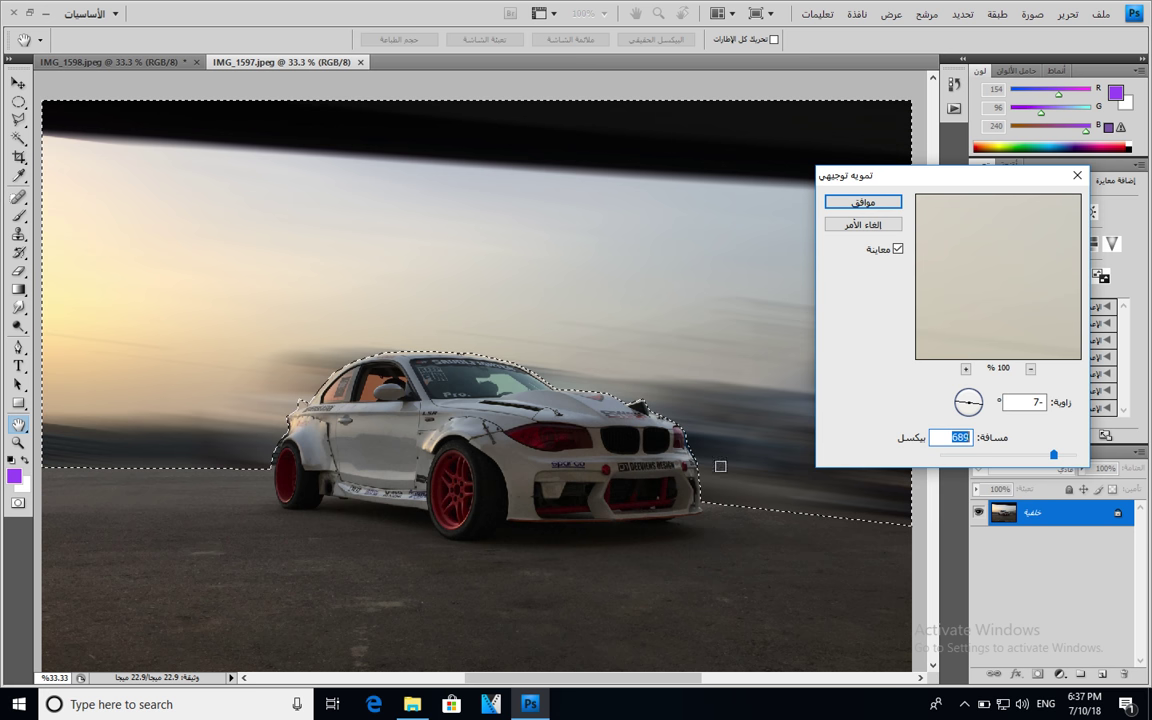
left_click_drag(985, 408, 981, 405)
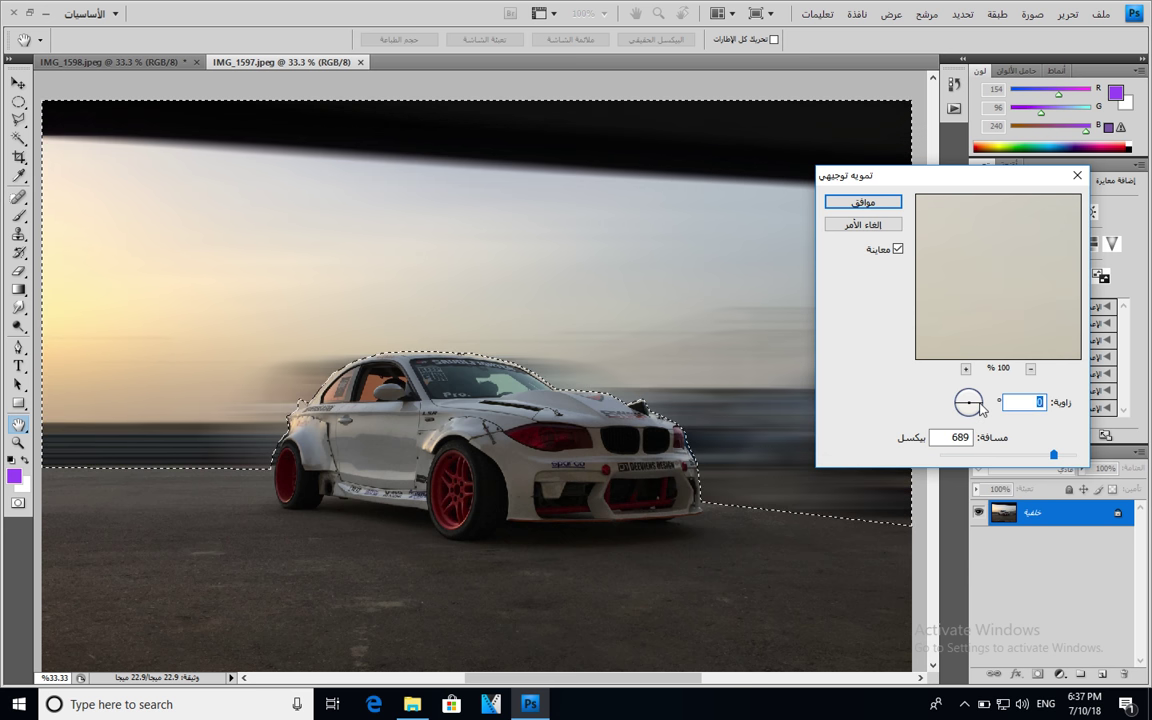
left_click(866, 202)
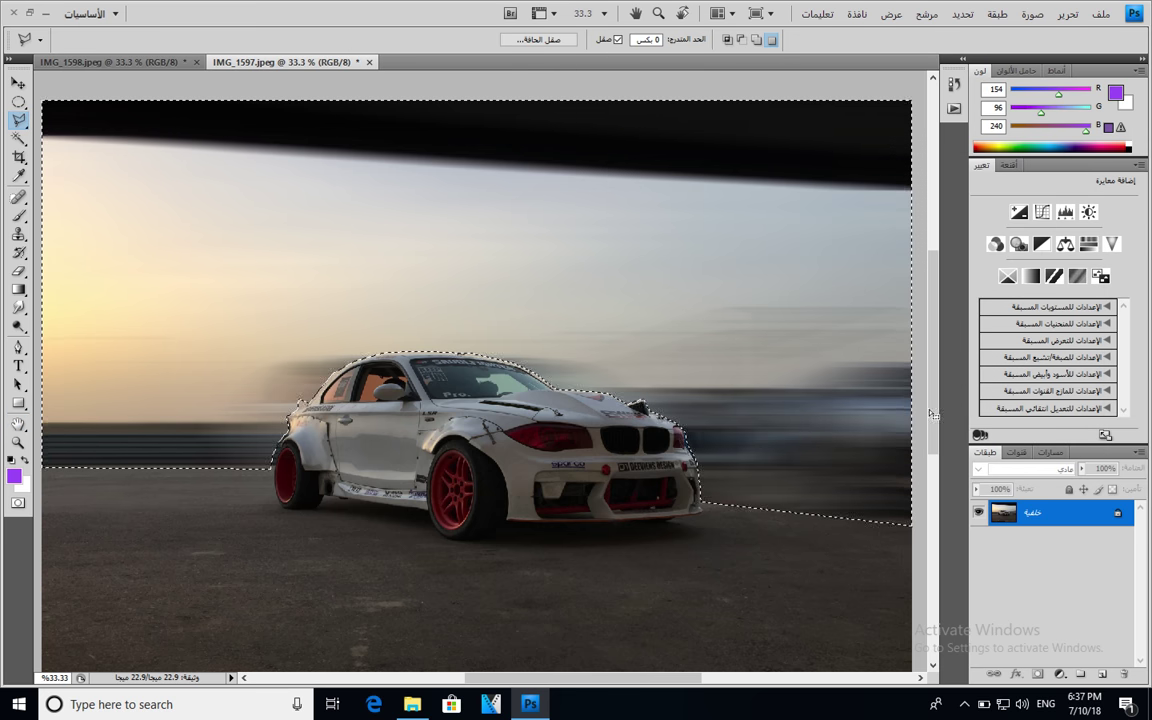
- Select the asphalt around and below the car, apply a Motion Blur at 0° and 689 pixels, and clear the selection
left_click(924, 527)
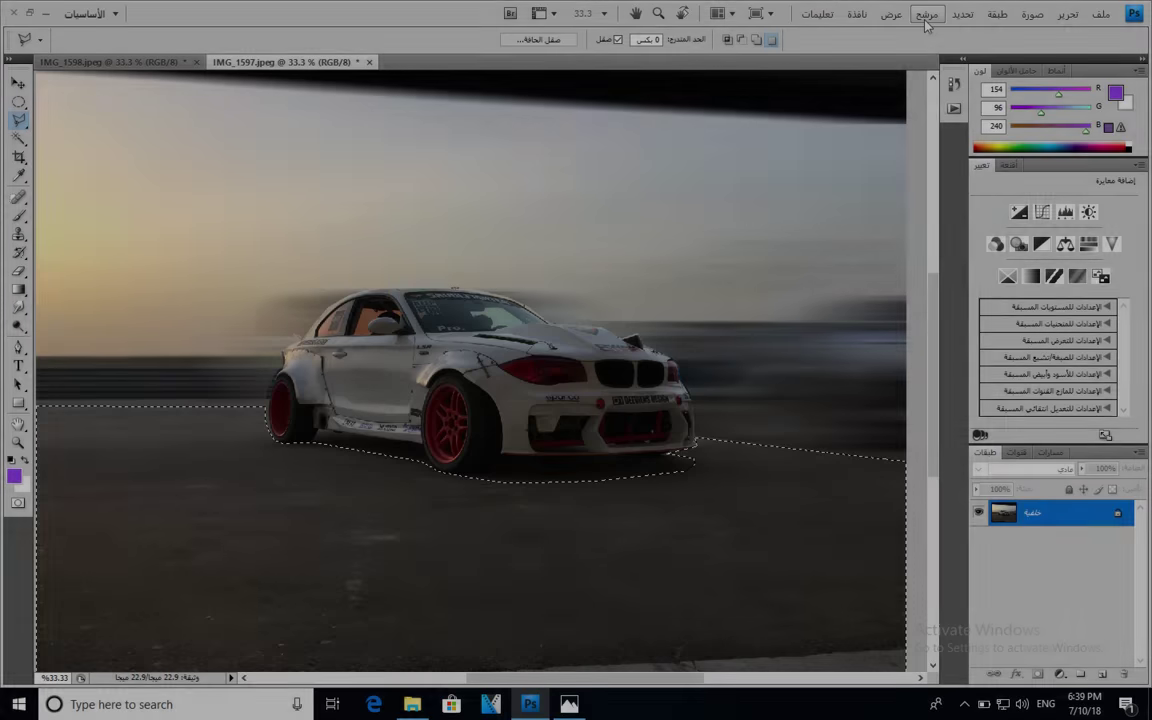
left_click(926, 18)
mouse_move(890, 180)
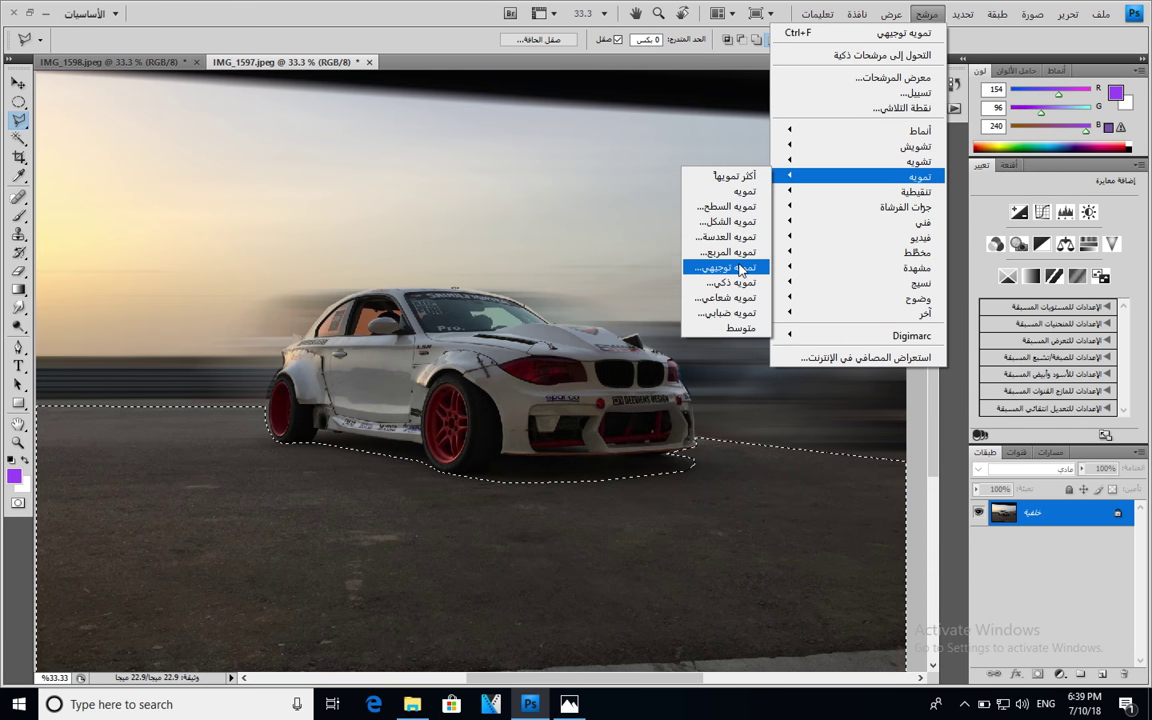
left_click(726, 268)
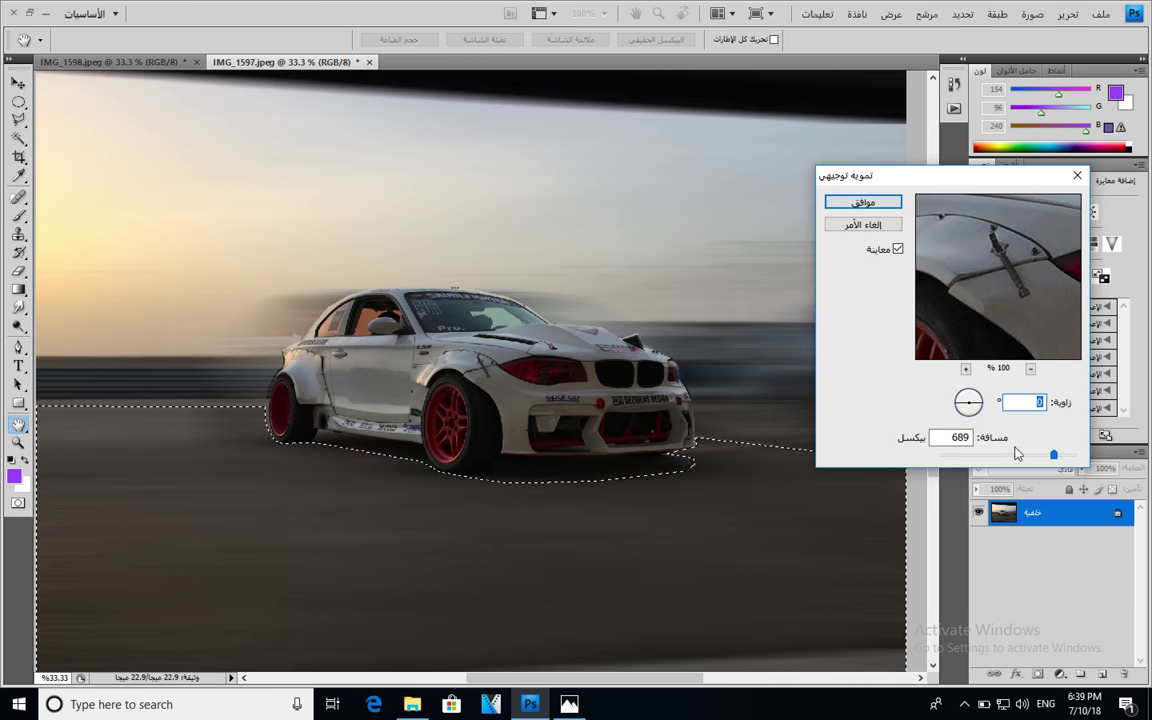
left_click(857, 200)
key("ctrl+d")
left_click(777, 405)
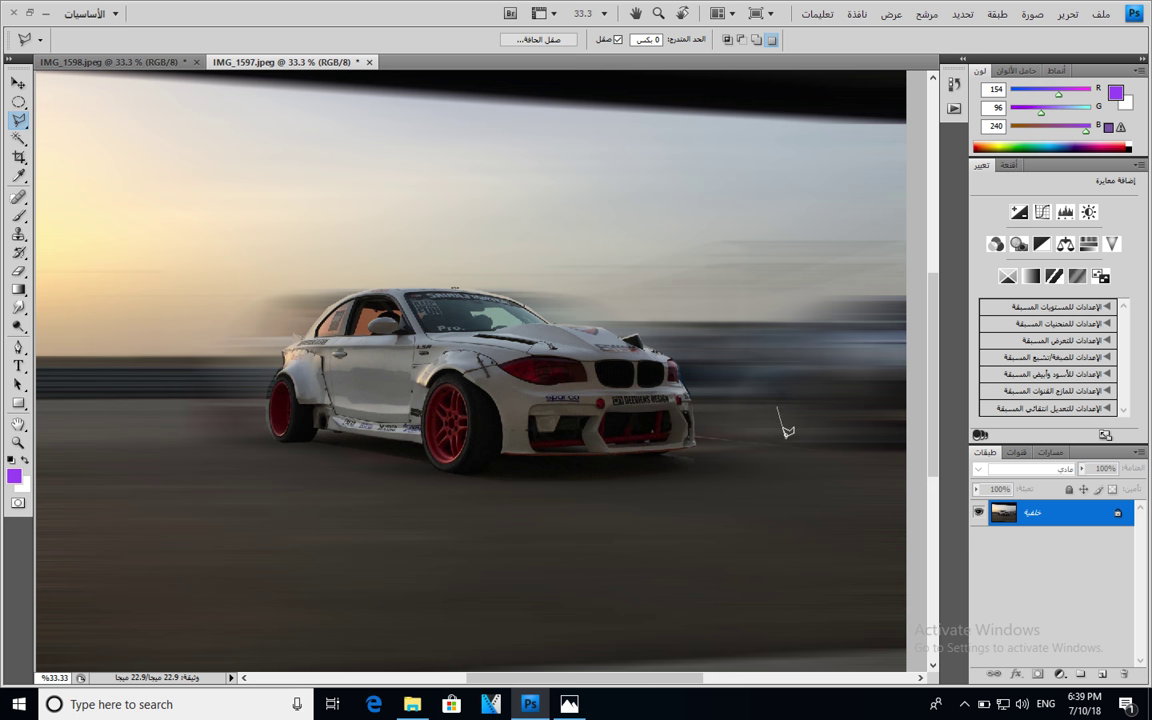
key("Escape")
left_click(746, 470)
left_click(677, 566)
double_click(509, 511)
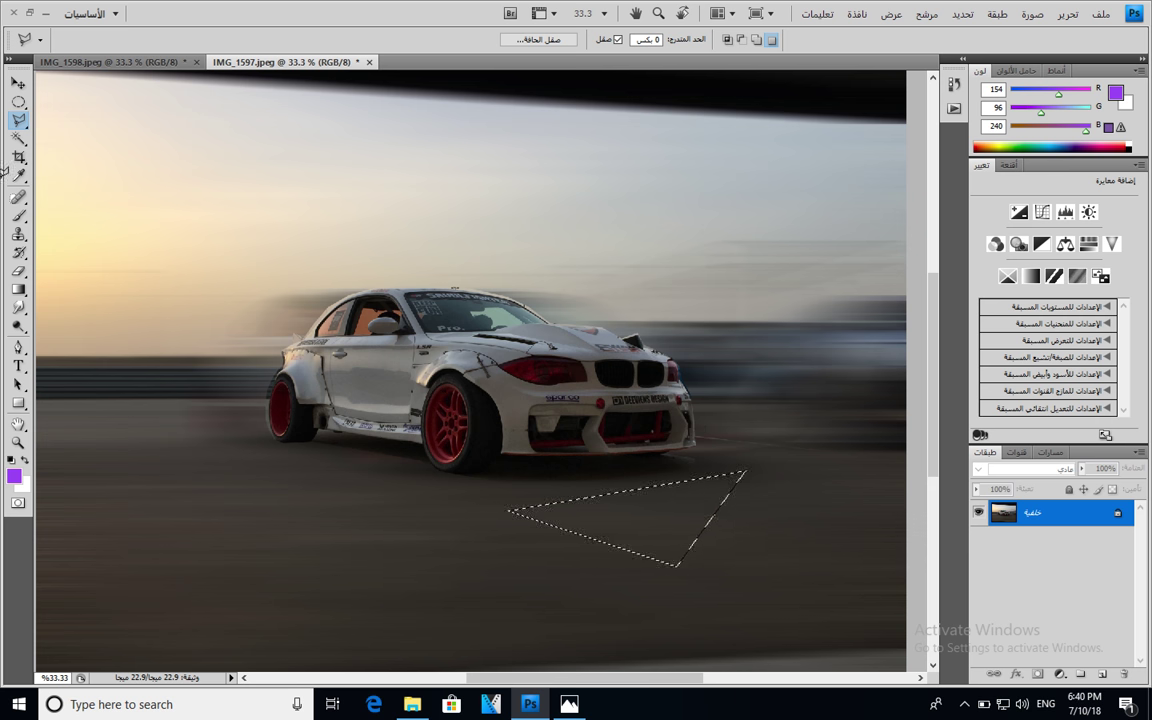
- Select the front wheel's red rim with an elliptical selection and apply a Best-quality Spin Radial Blur with amount 28
left_click(20, 104)
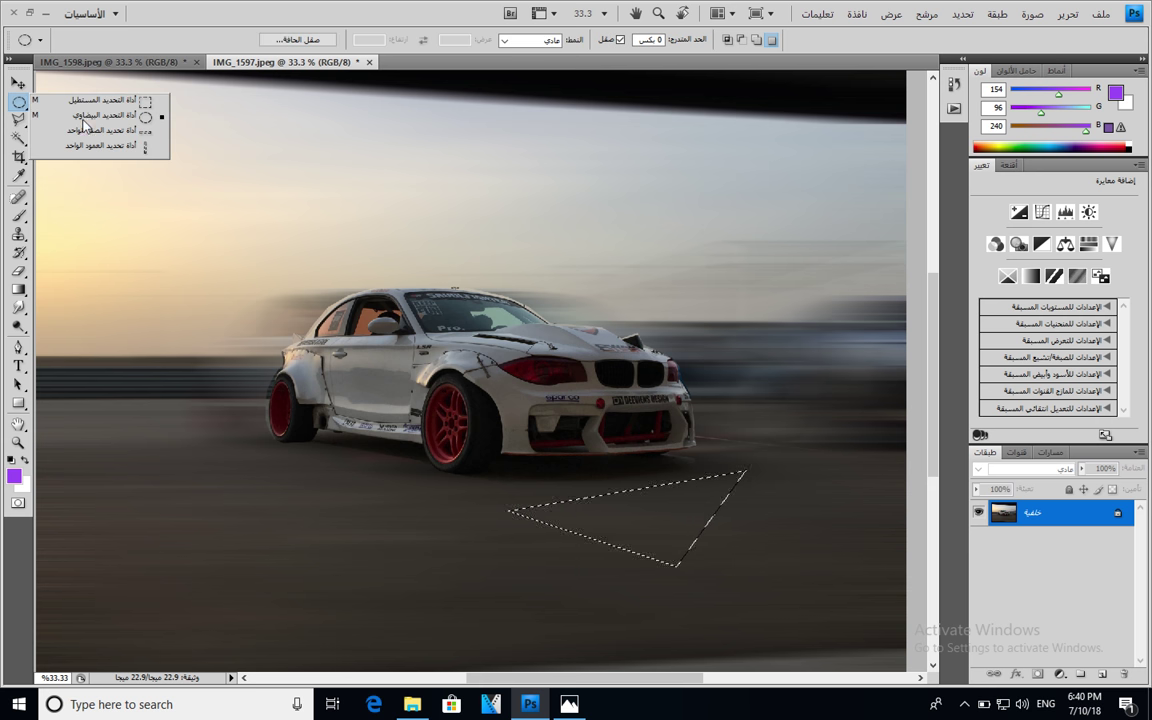
left_click(75, 106)
left_click(385, 360)
left_click_drag(424, 384, 478, 466)
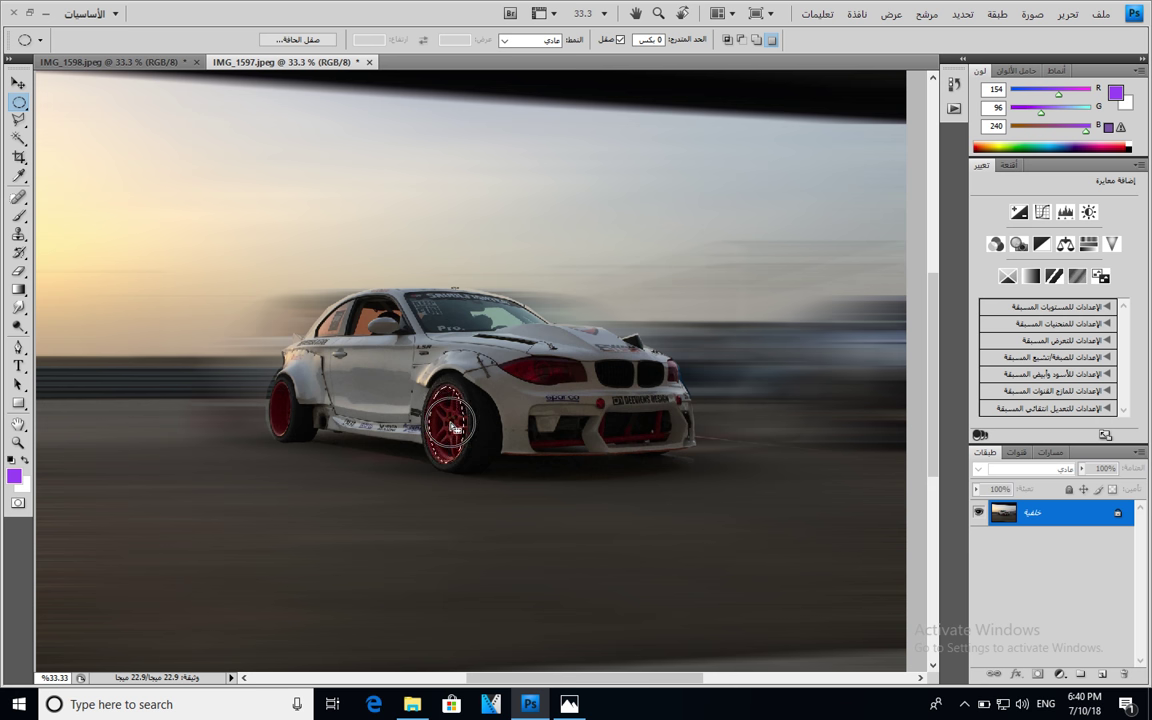
left_click(926, 14)
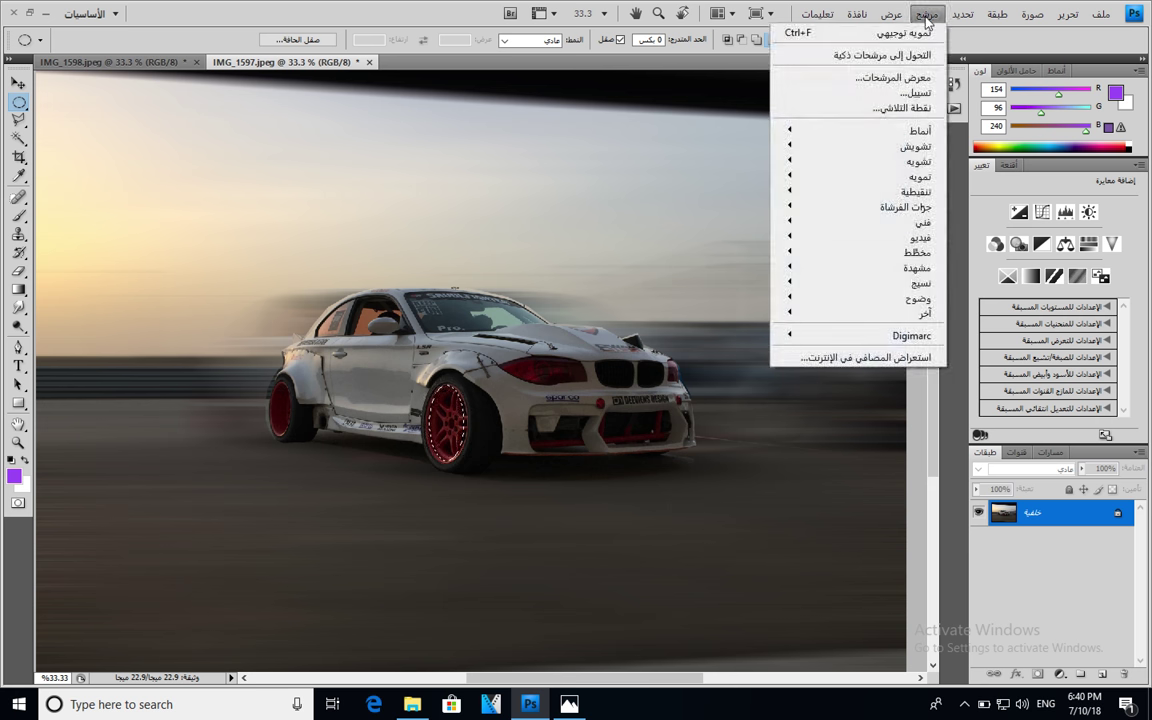
mouse_move(866, 180)
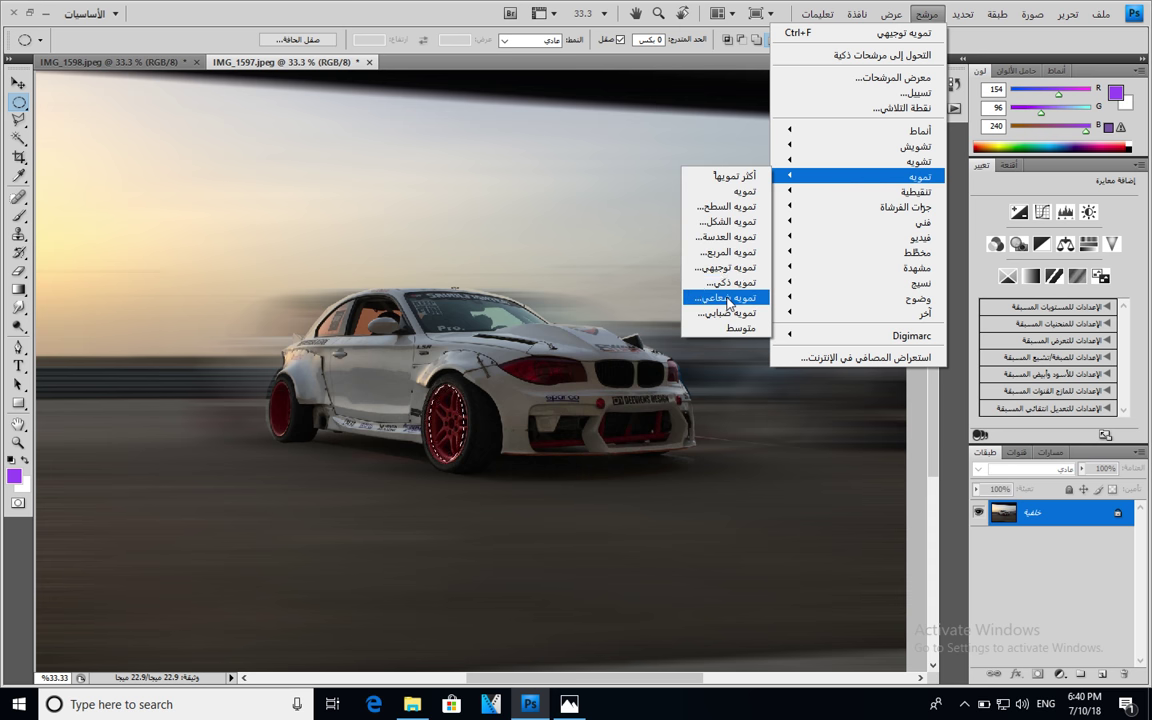
left_click(741, 268)
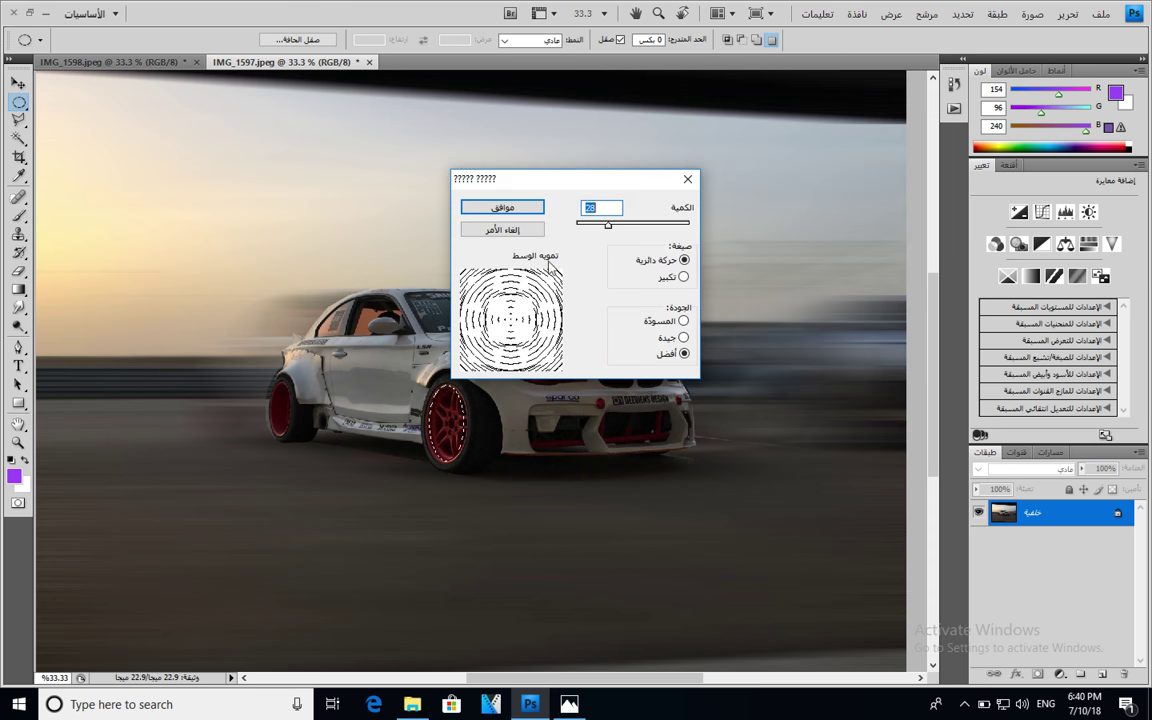
left_click(502, 210)
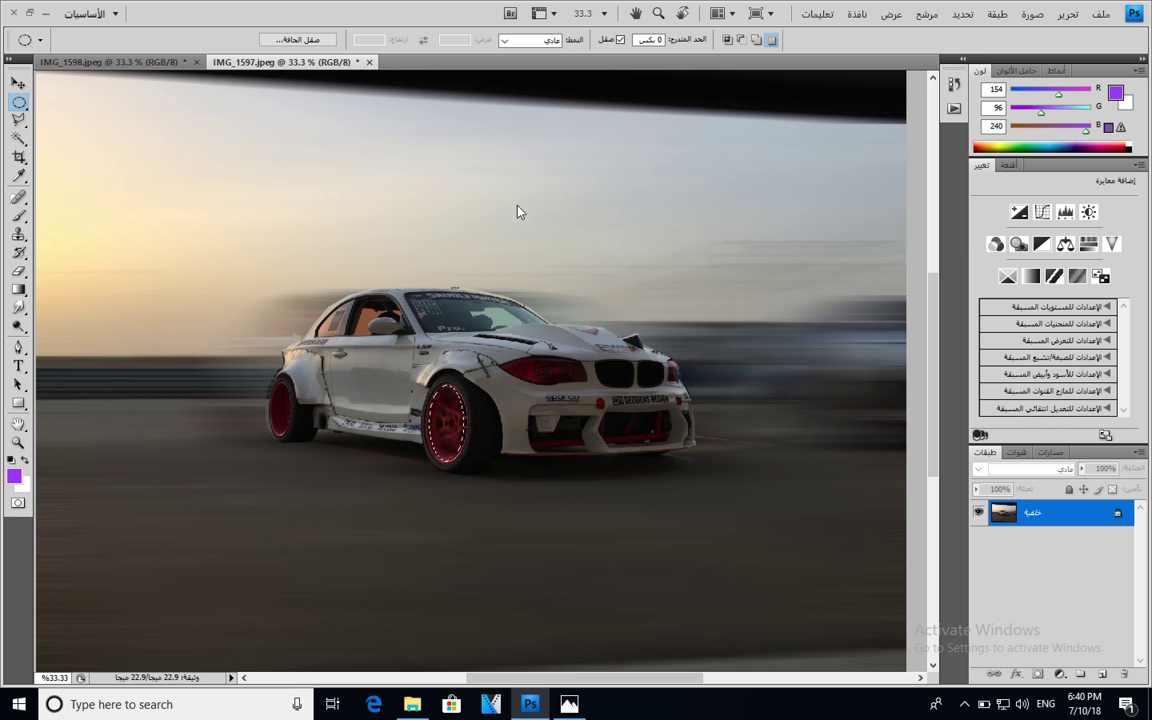
left_click(228, 583)
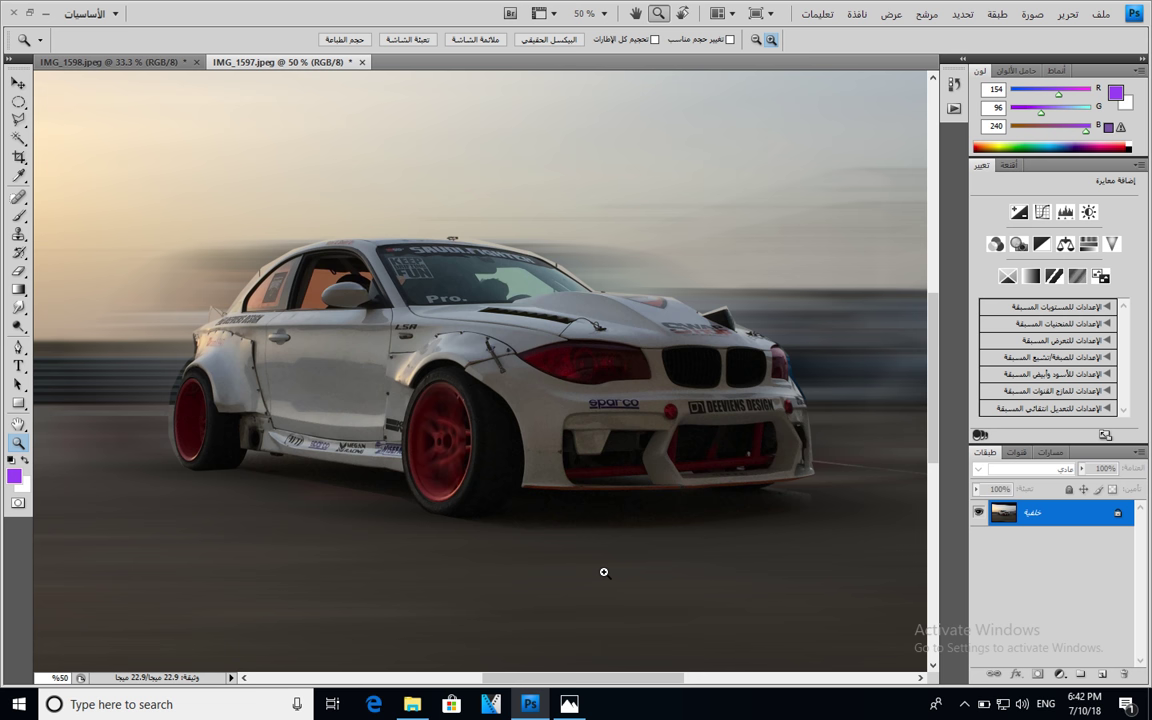
left_click(177, 372)
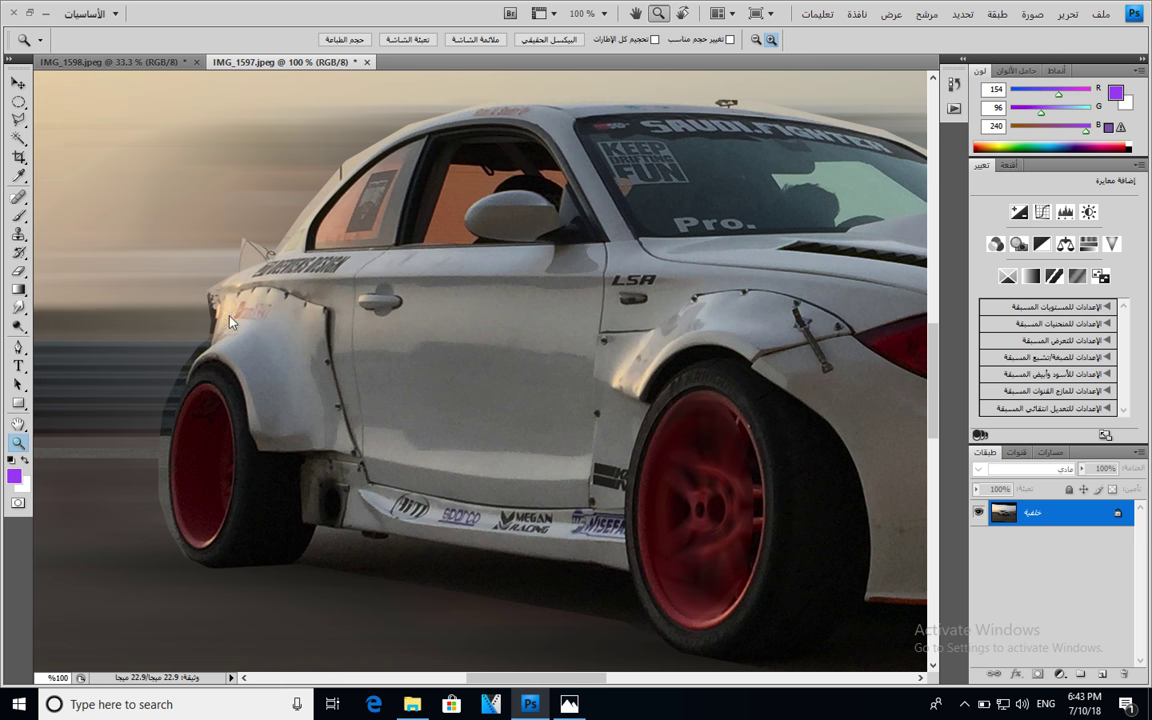
left_click(755, 40)
left_click_drag(275, 506, 626, 283)
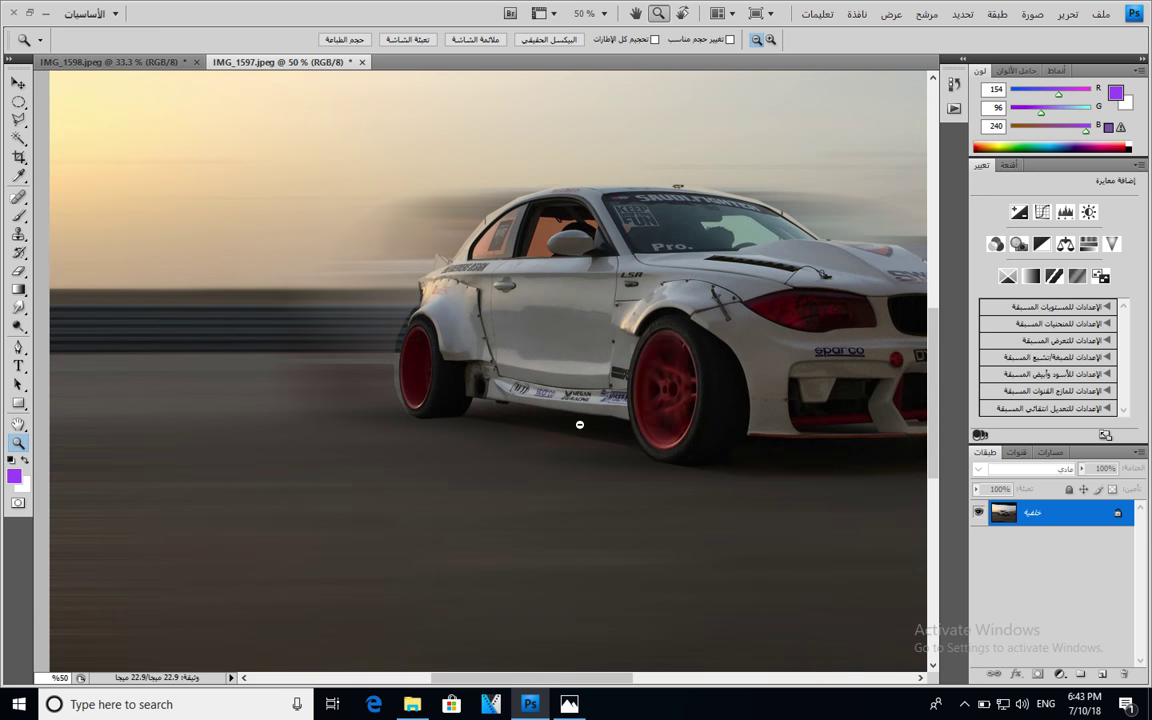
left_click_drag(527, 680, 562, 679)
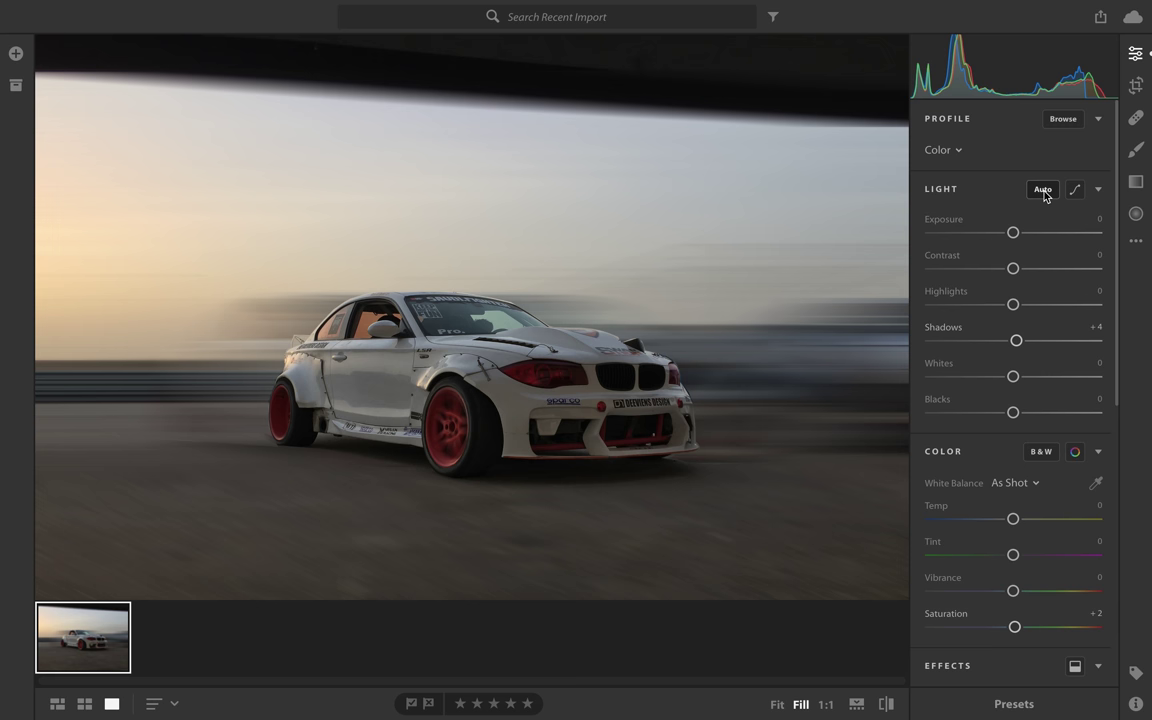
- In Lightroom, set the car photo's Contrast to +23, Shadows to +46 and Saturation to +29
left_click_drag(1013, 270, 1032, 270)
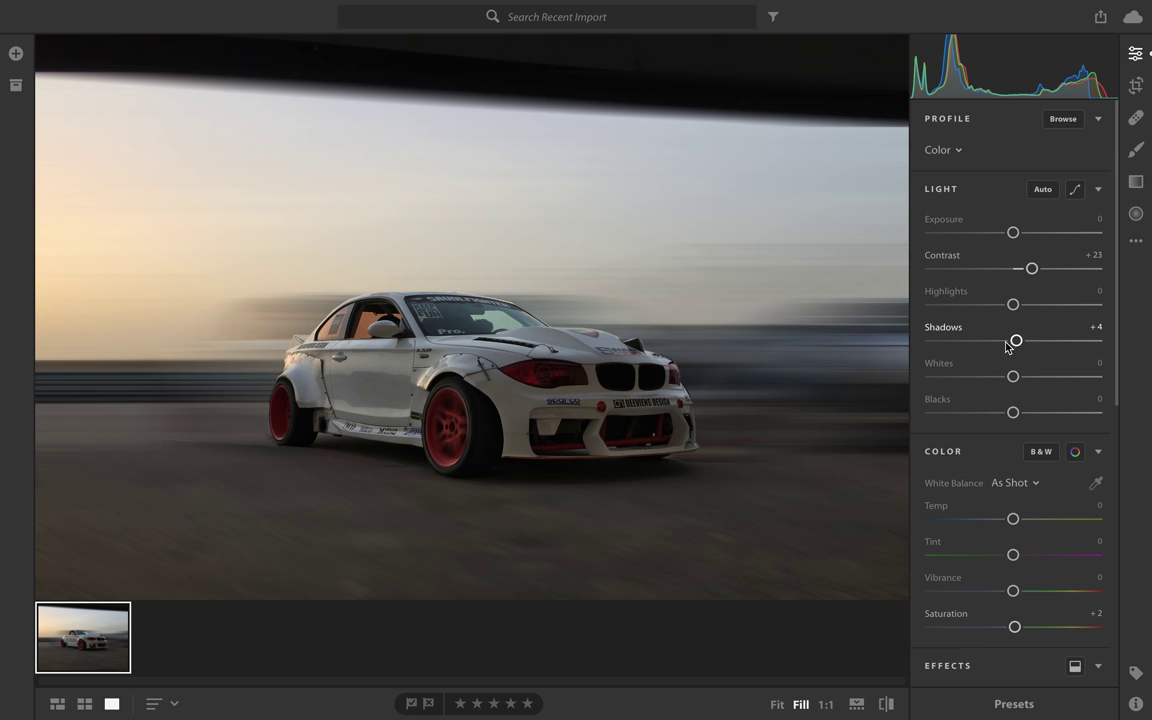
left_click_drag(1017, 342, 1050, 350)
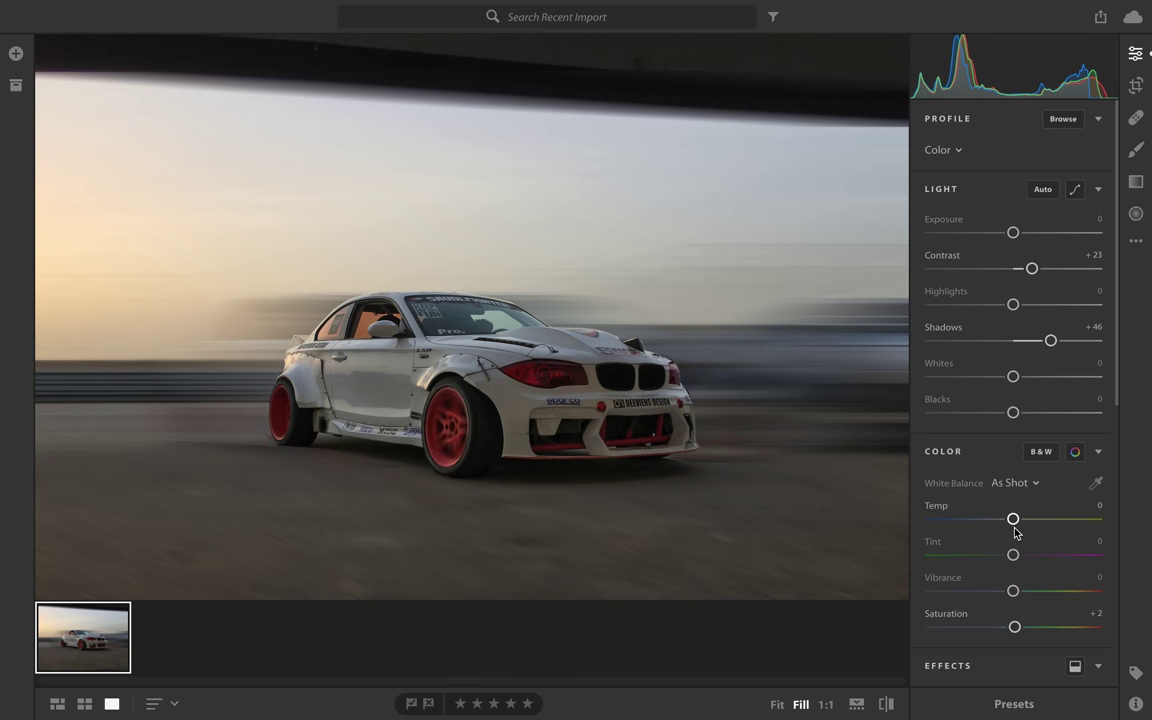
left_click_drag(1015, 627, 1037, 628)
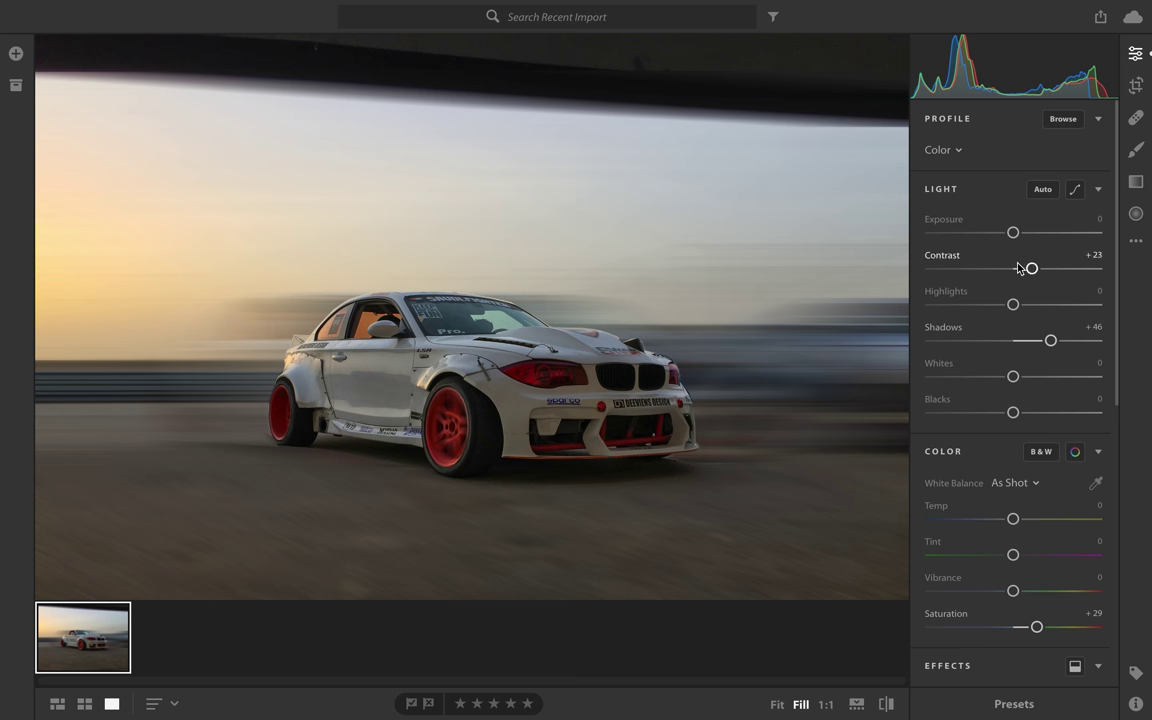
- Apply the automatic light and color settings to the car photo
left_click(1041, 190)
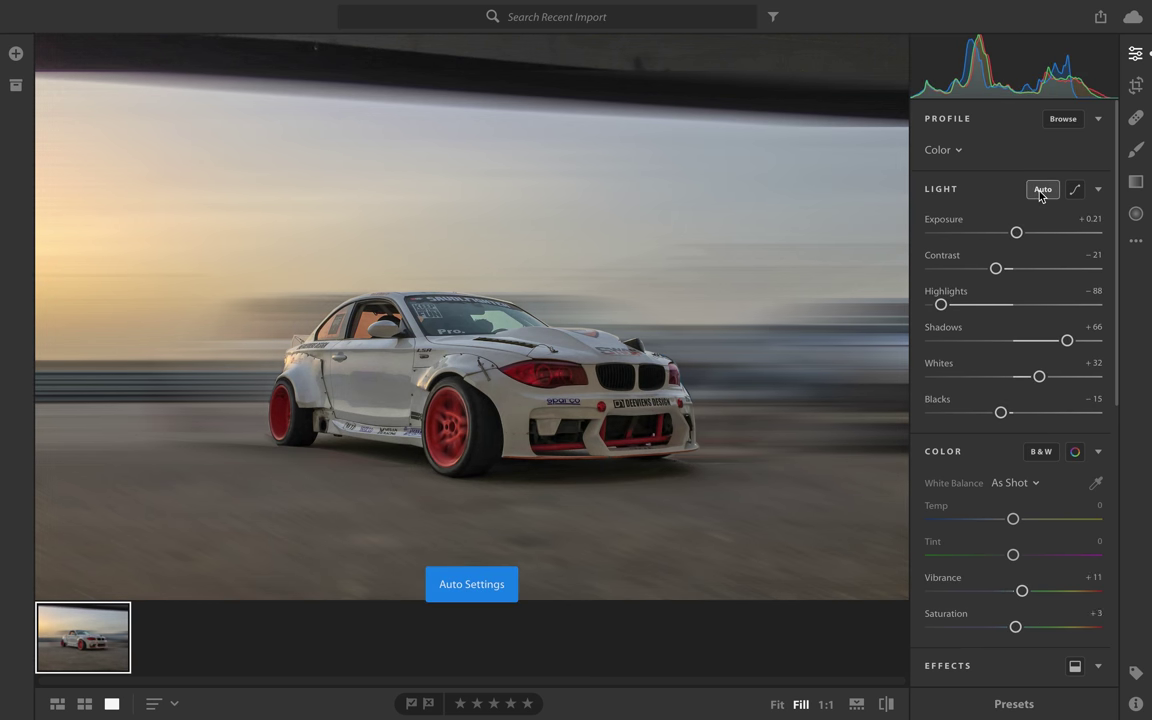